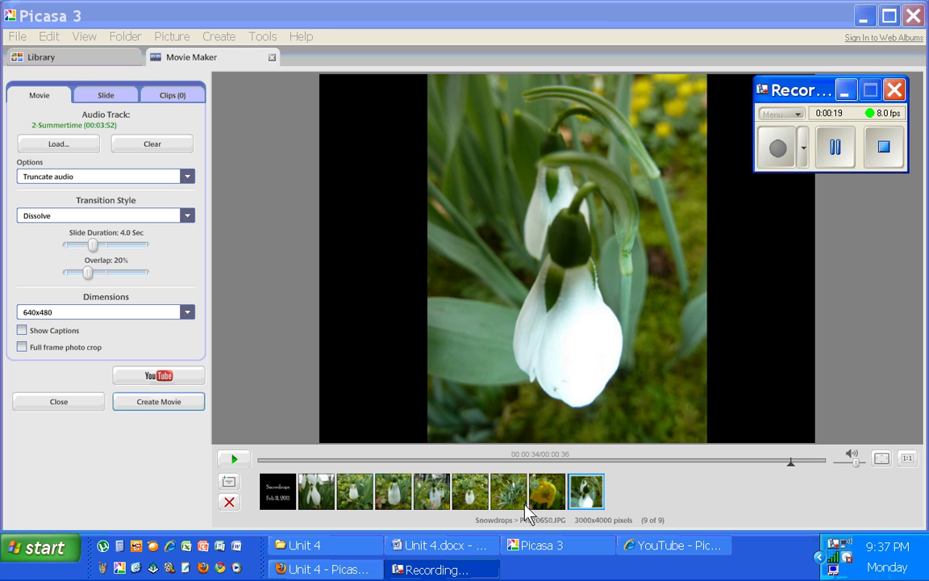
Select the seventh slide, the snowdrop clump photo, and delete it from the movie.
left_click(503, 493)
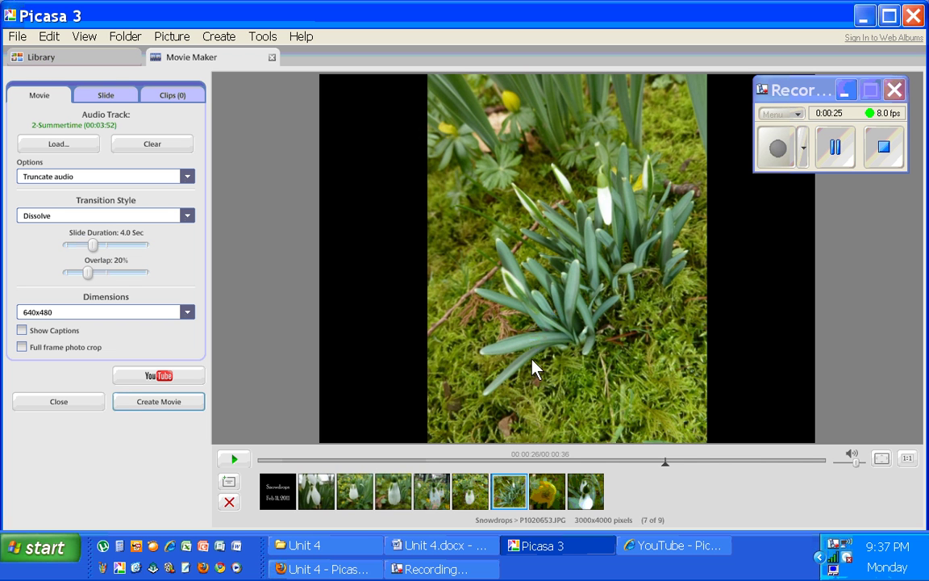
left_click(468, 494)
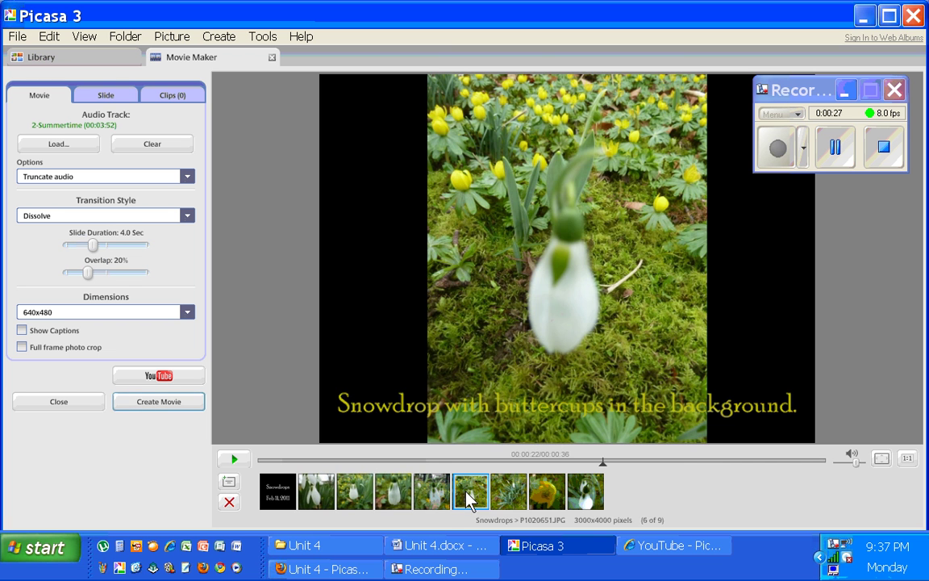
left_click(504, 493)
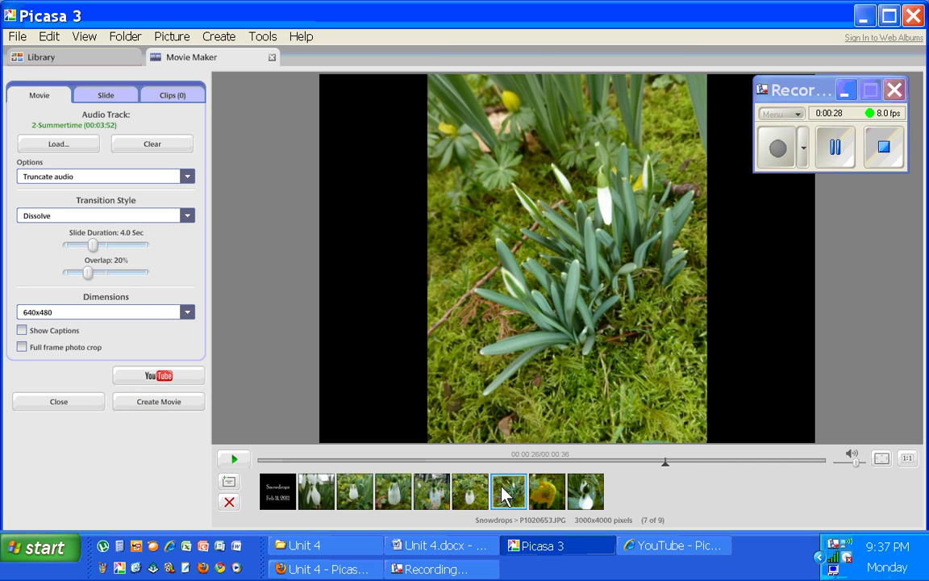
left_click(229, 504)
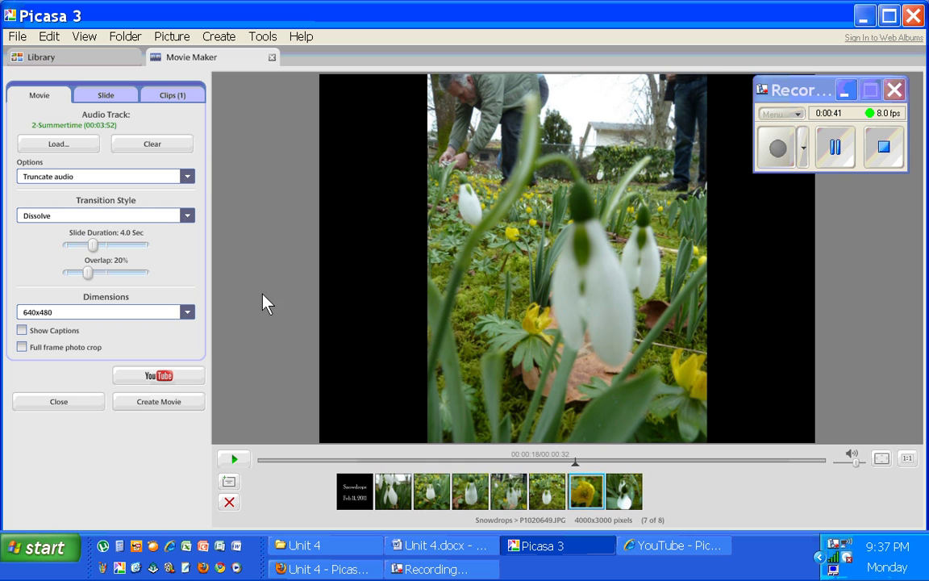
From the Clips (1) list, append the snowdrop clump clip as the ninth, final slide.
left_click(174, 99)
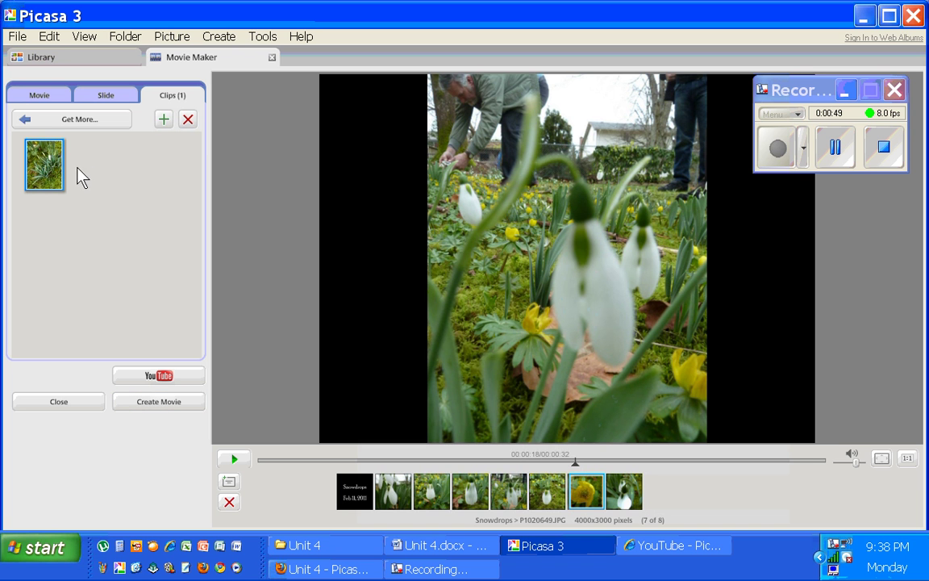
left_click(163, 121)
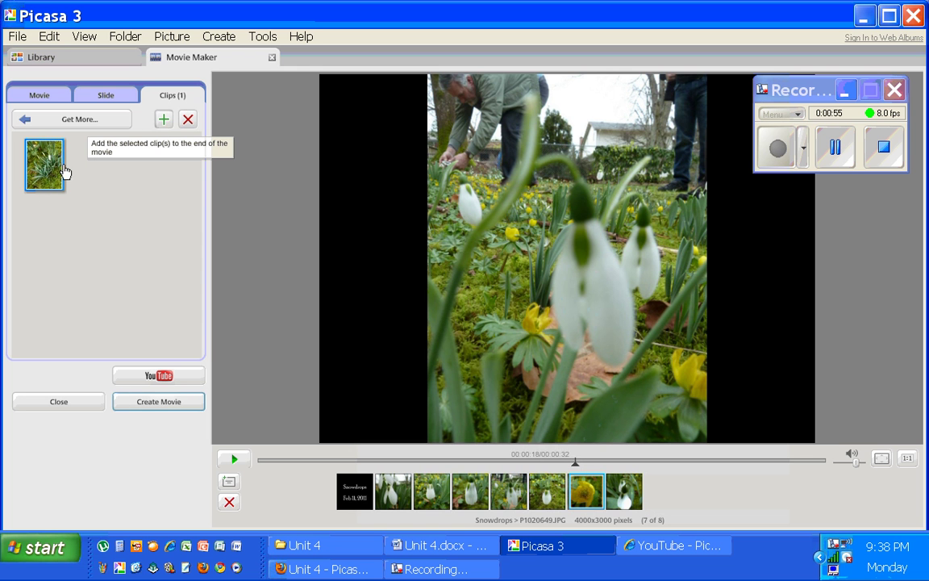
left_click(165, 121)
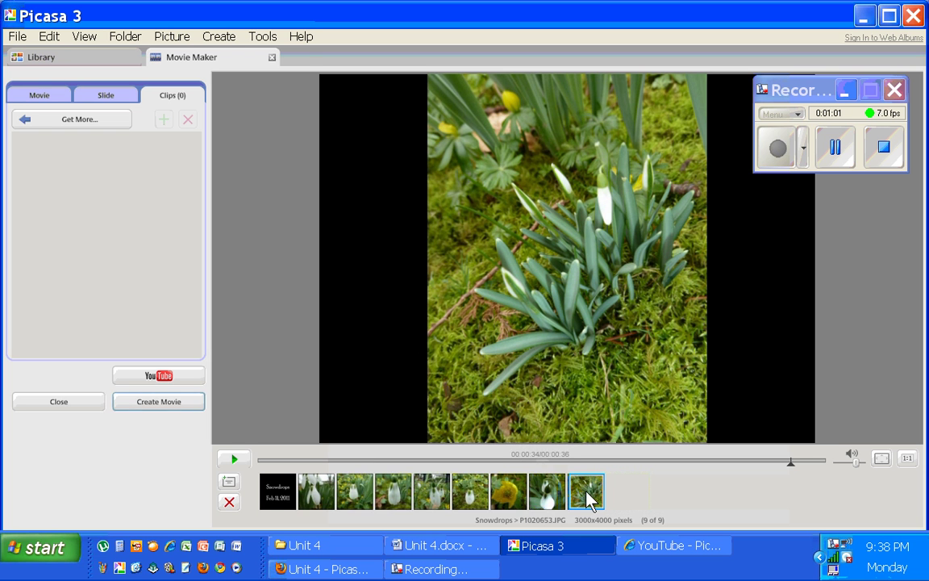
Drag the snowdrop clump slide from last place to fourth, then preview the final close-up.
left_click_drag(588, 497, 363, 500)
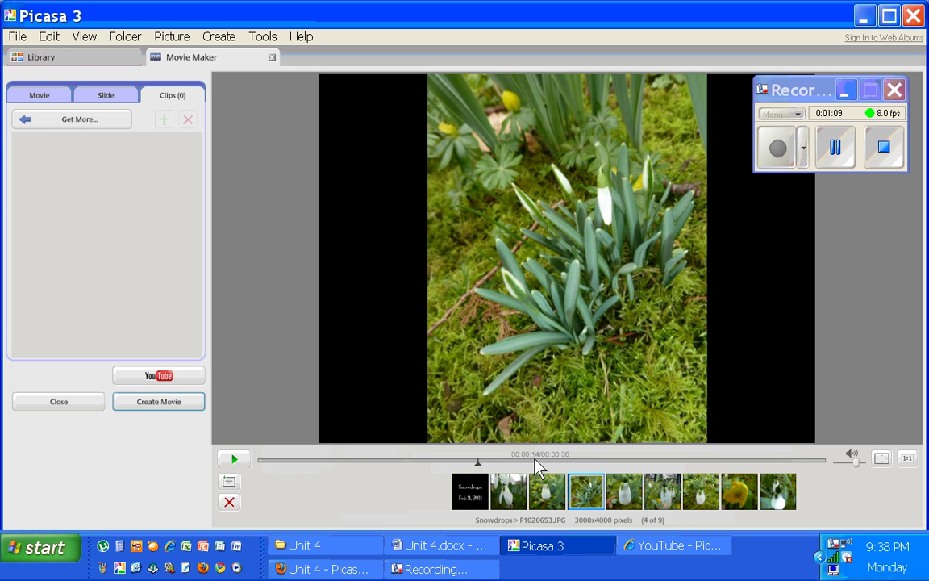
left_click(782, 489)
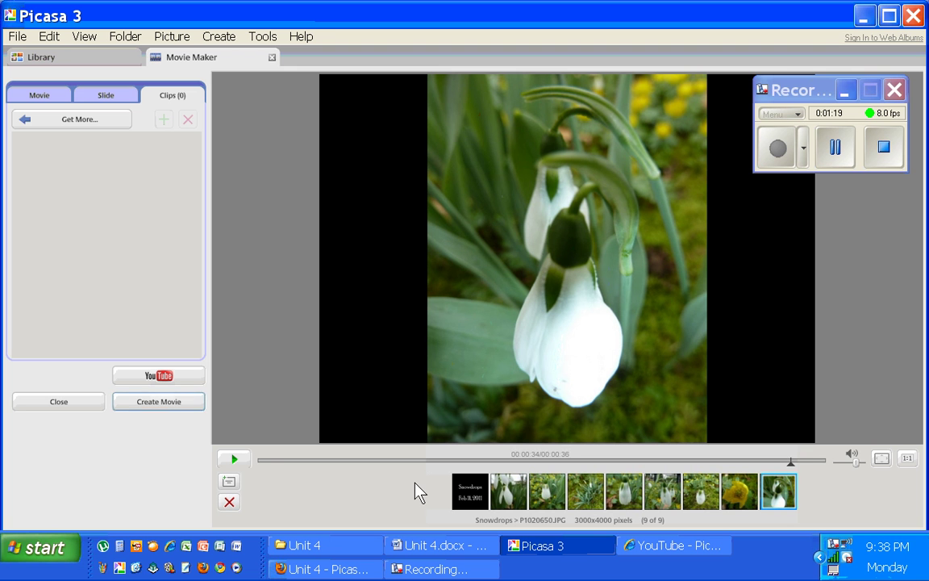
Add a closing text slide reading 'Thank You for watching my show.' with the author's name below.
left_click(230, 484)
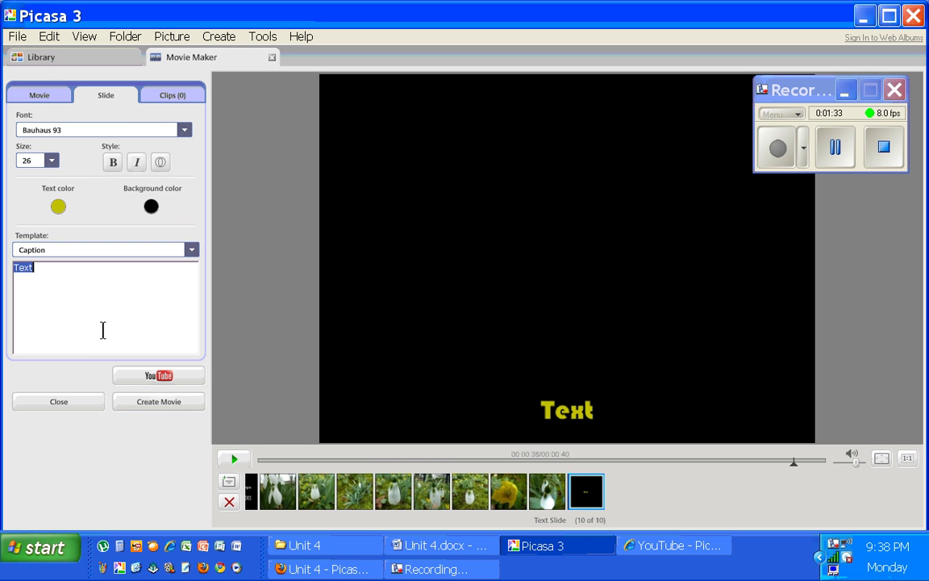
left_click_drag(38, 269, 13, 273)
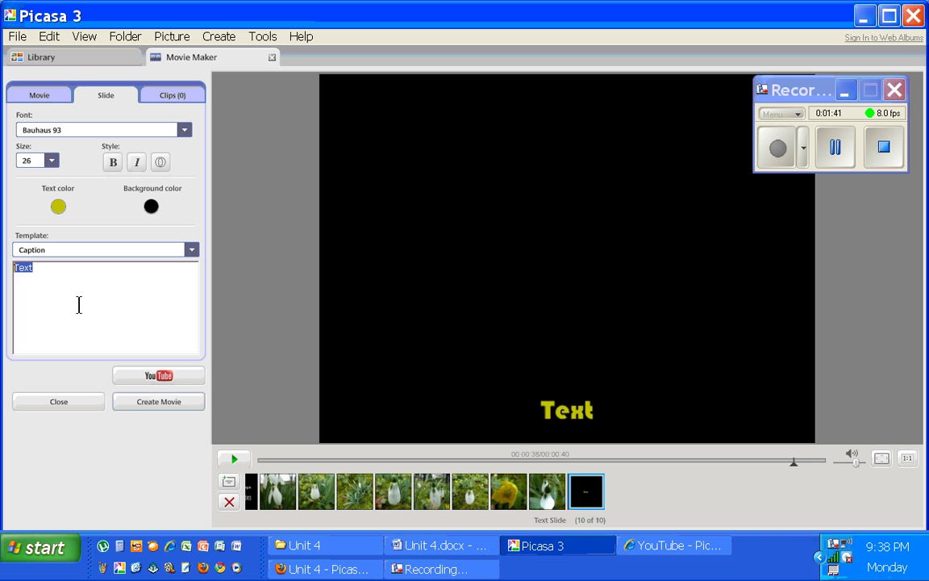
key("BackSpace")
type("Thank")
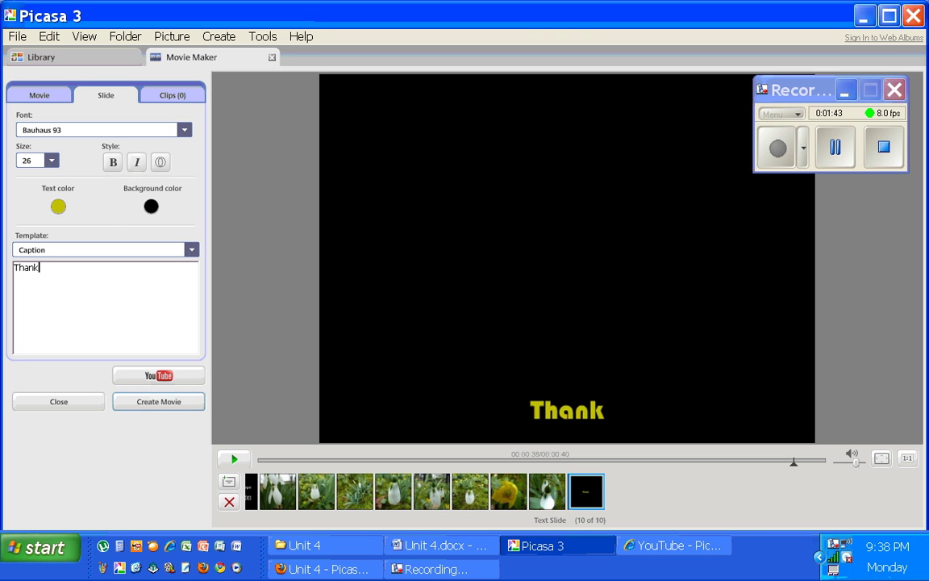
type(" You for w")
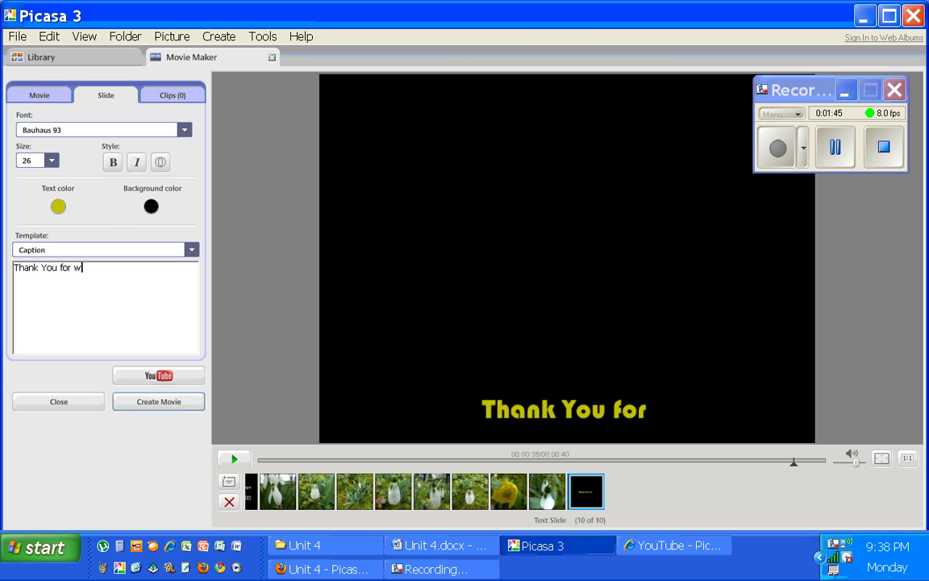
type("atching my show.")
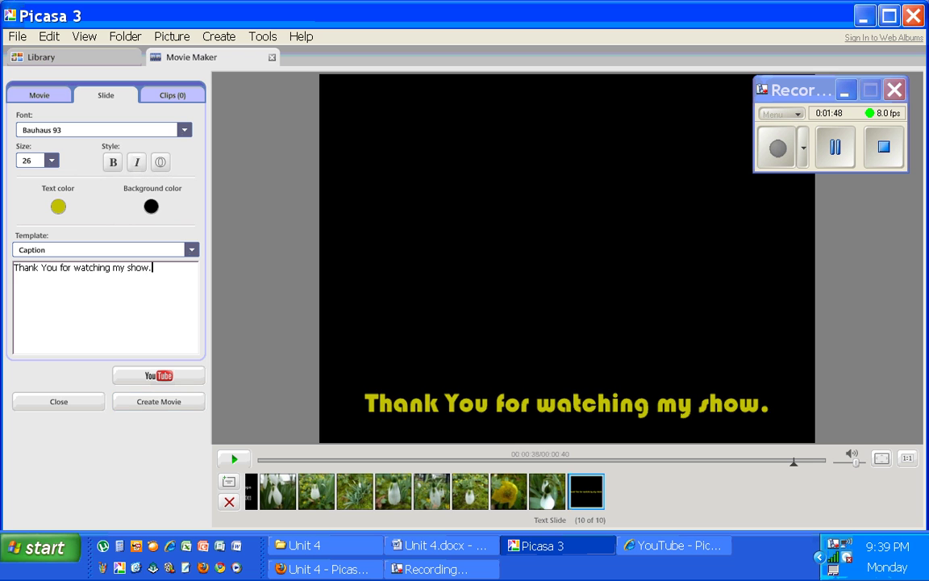
key("Return")
type("Mel Burgess")
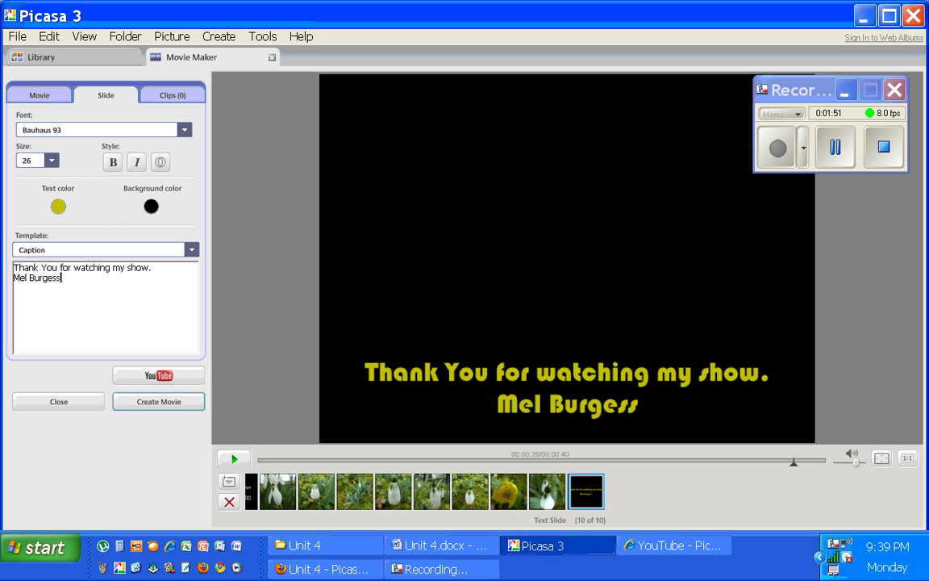
type(".")
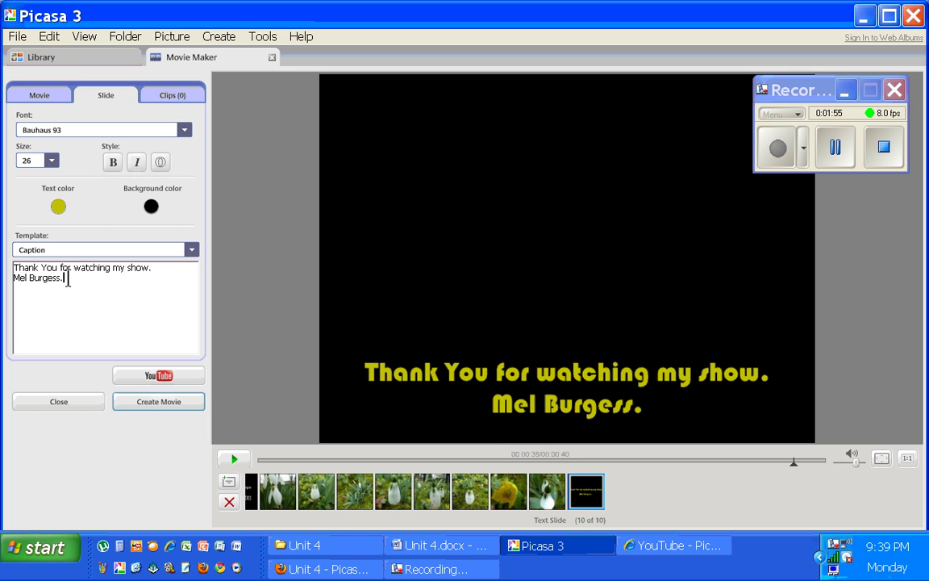
Browse the font list and set the thank-you slide's caption to Footlight MT Light.
left_click(158, 130)
scroll(168, 147, "down", 6)
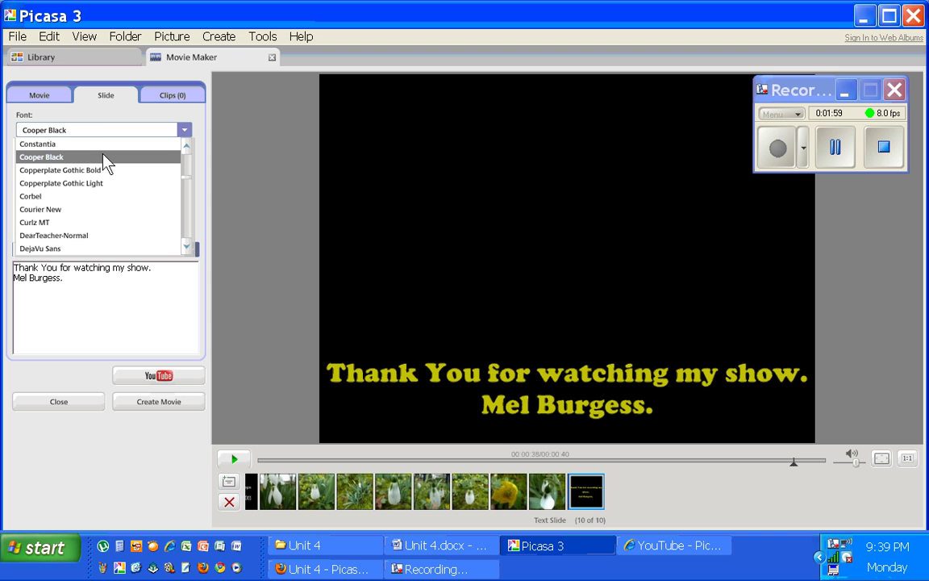
key("Down")
key("Down")
key("Down")
key("Down")
key("Down")
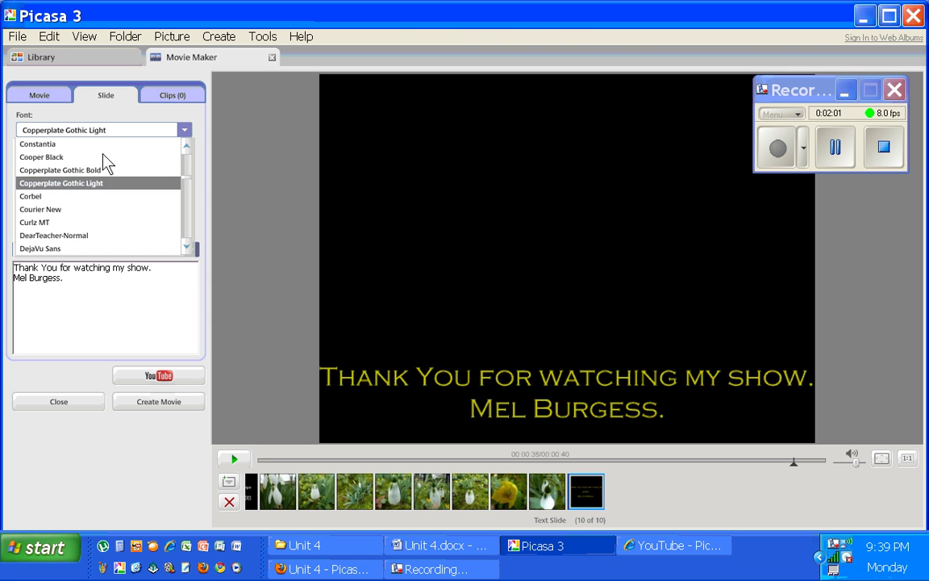
key("Down")
key("Down")
key("Down")
key("Down")
key("Down")
key("Down")
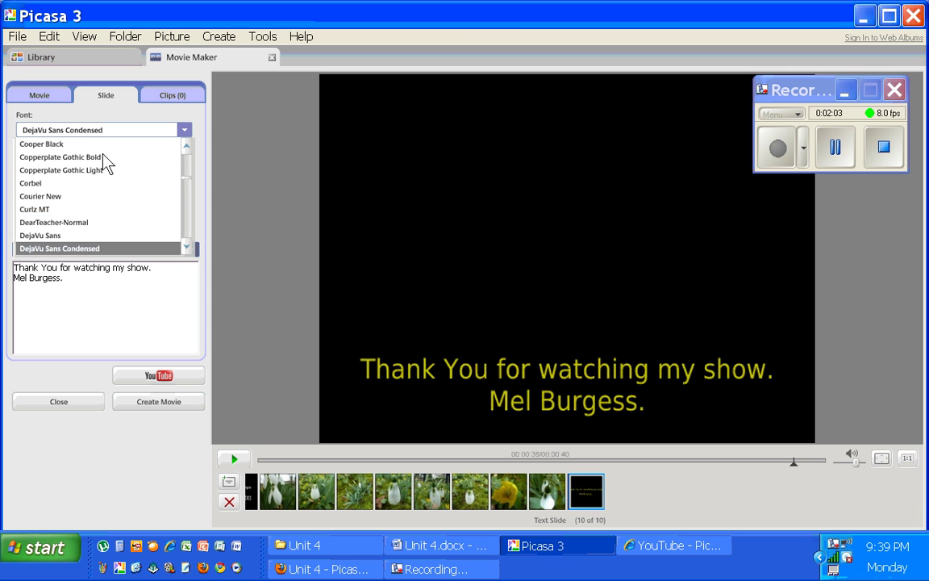
key("Down")
key("Down")
key("Down")
key("Down")
key("Down")
key("Down")
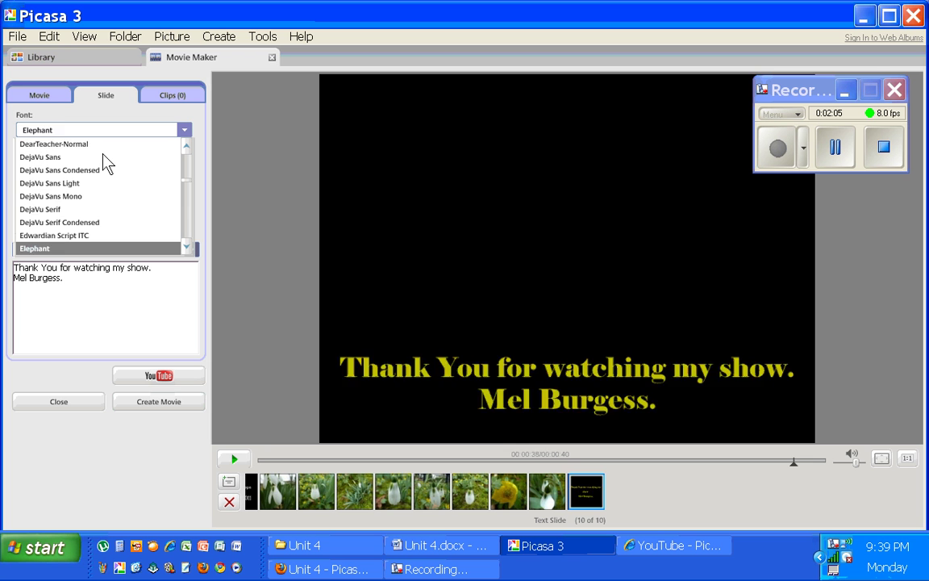
key("Down")
key("Down")
key("Down")
key("Down")
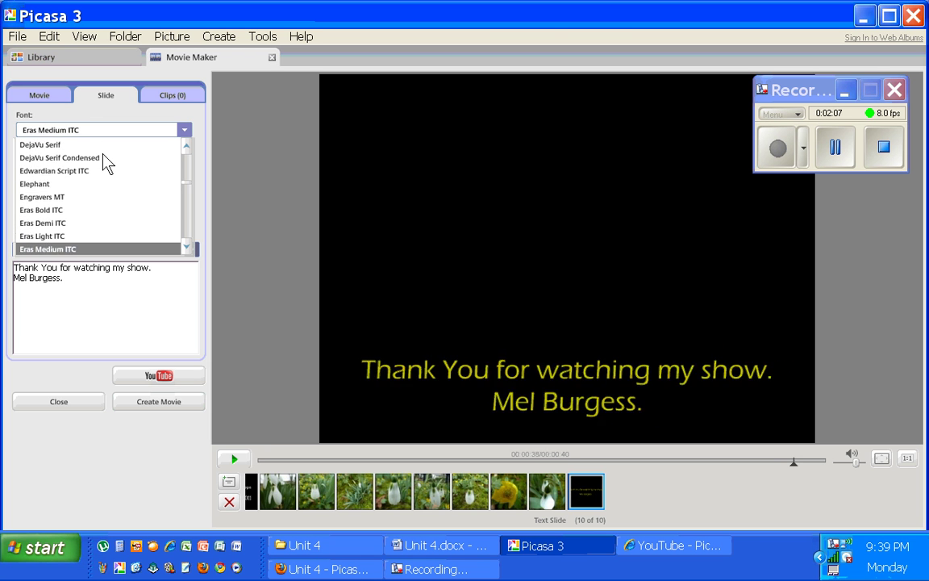
key("Down")
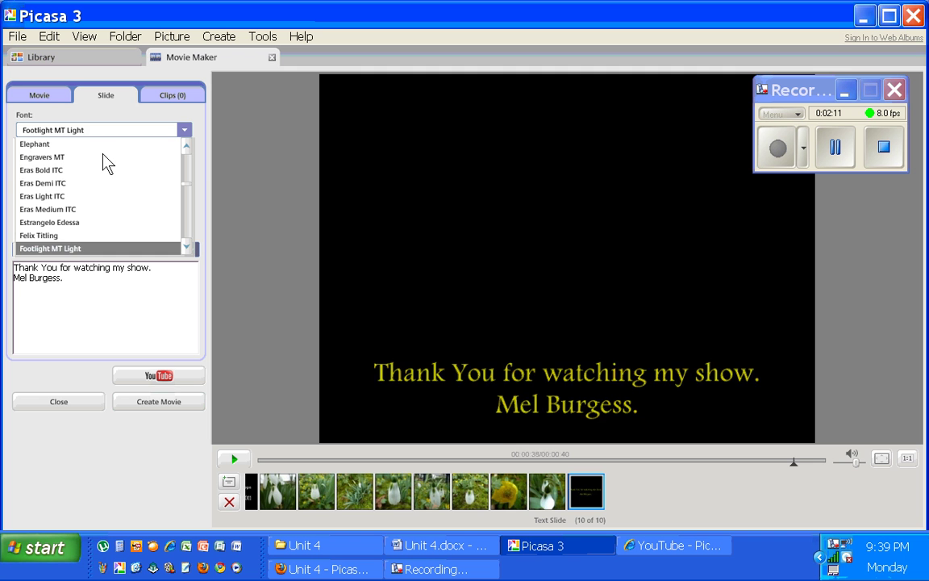
left_click(85, 249)
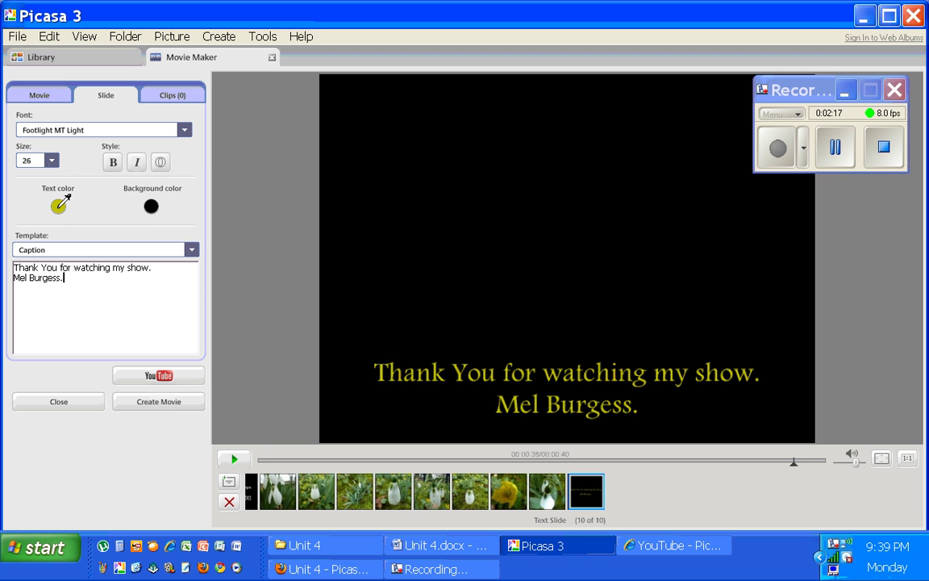
Set the thank-you slide's background to dark navy and its text size to 48.
left_click(150, 206)
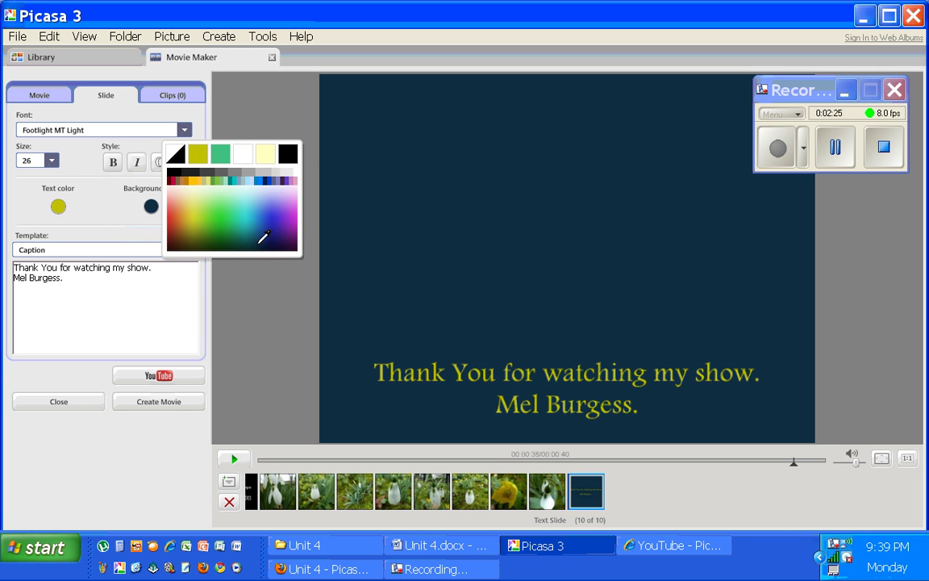
left_click(263, 236)
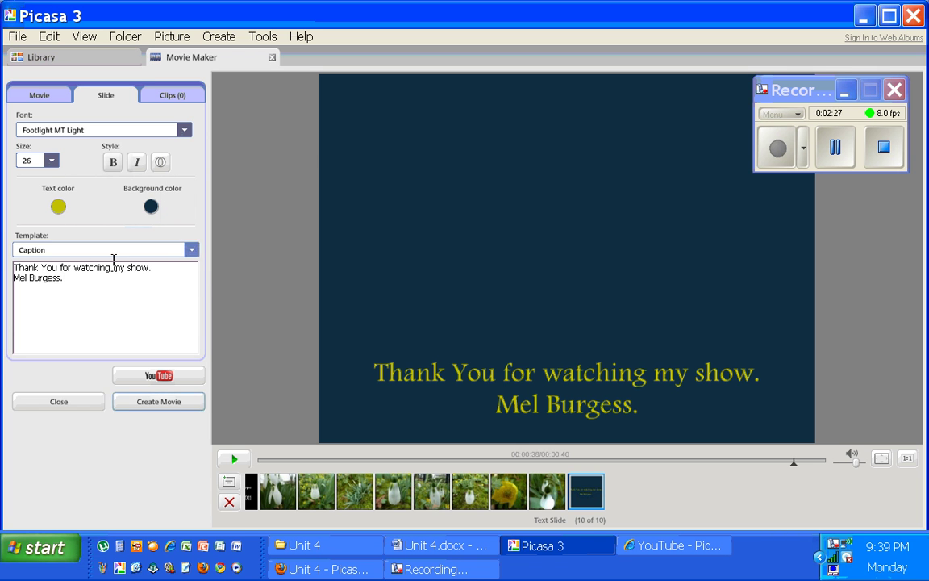
left_click(51, 164)
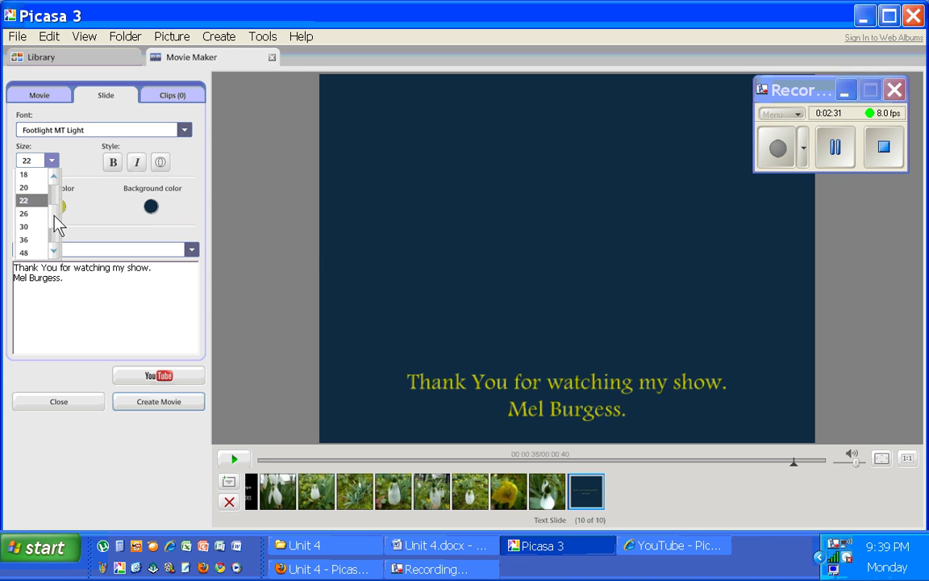
scroll(55, 226, "down", 1)
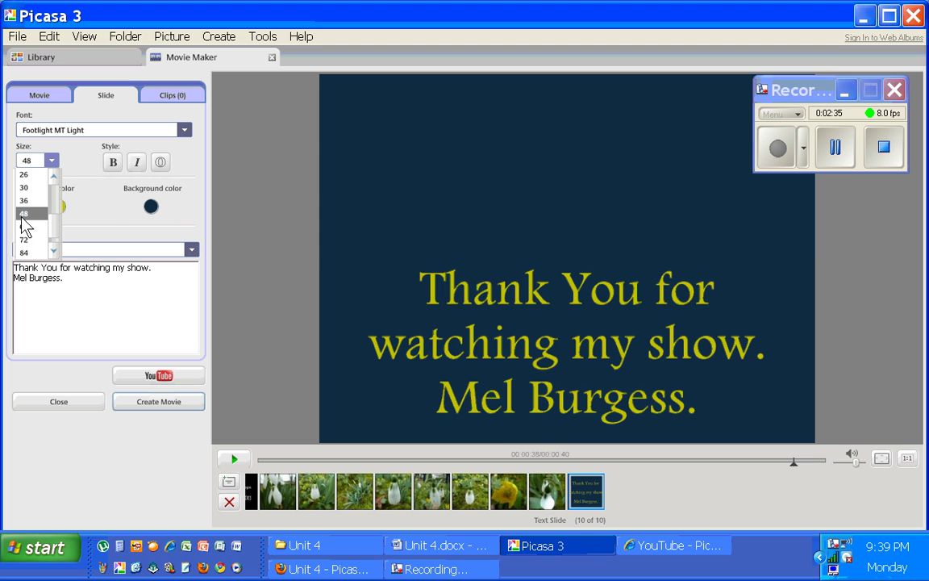
left_click(24, 215)
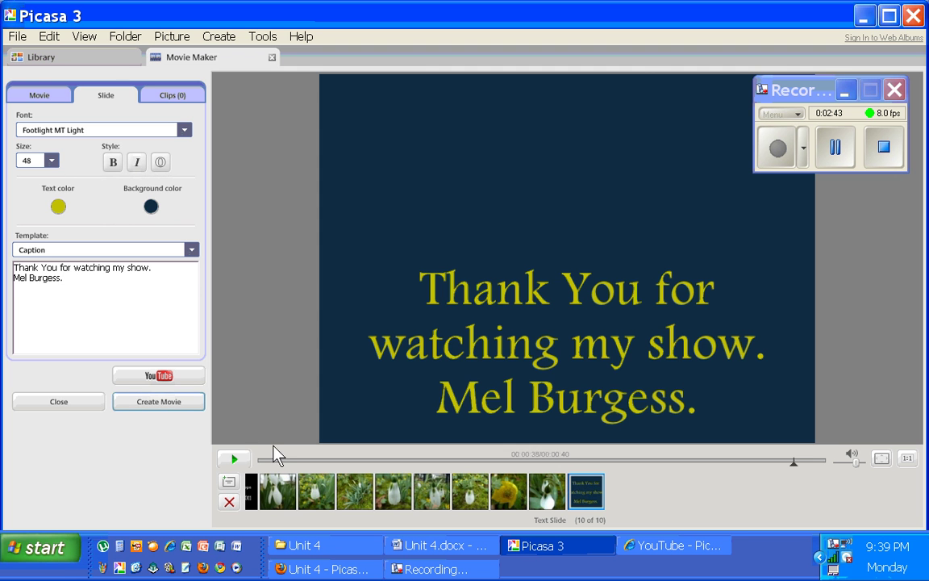
left_click(365, 493)
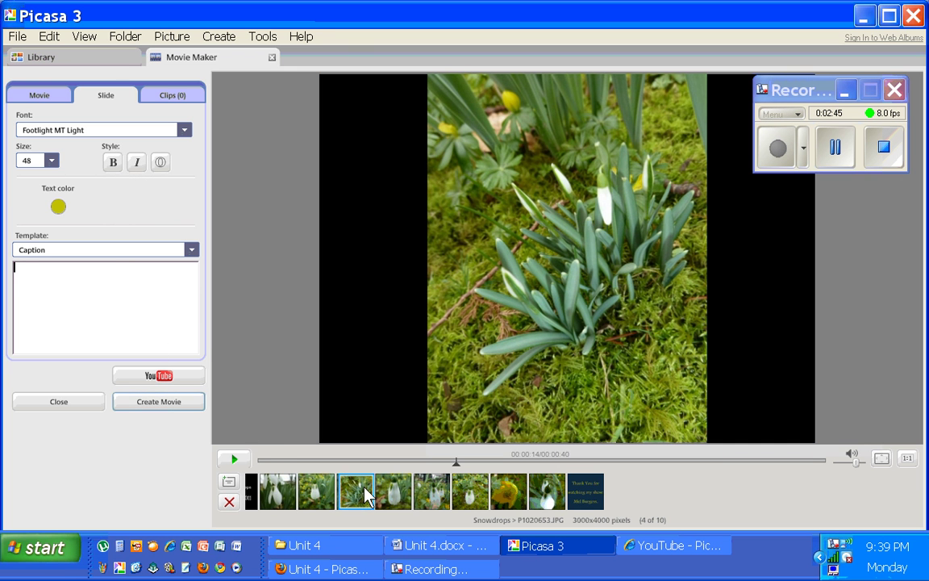
Insert a text slide 'Even More Snowdrops...' after the fourth photo, with size 36 text.
left_click(230, 484)
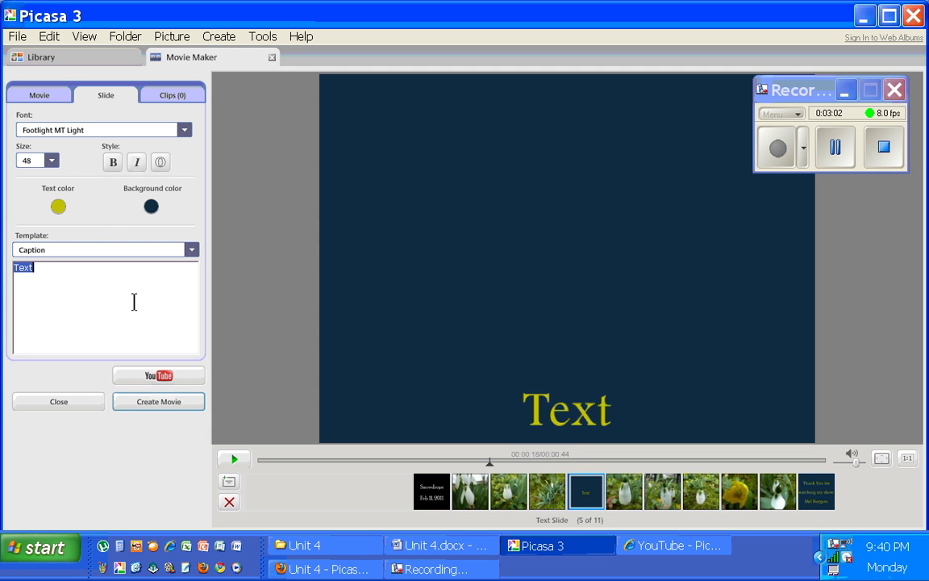
type("Even More")
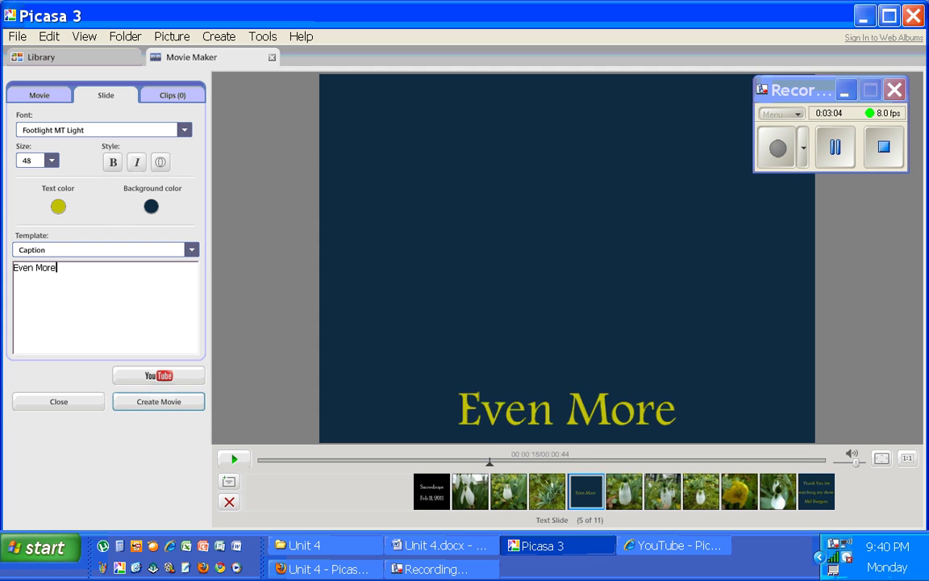
type(" Snowdrops...")
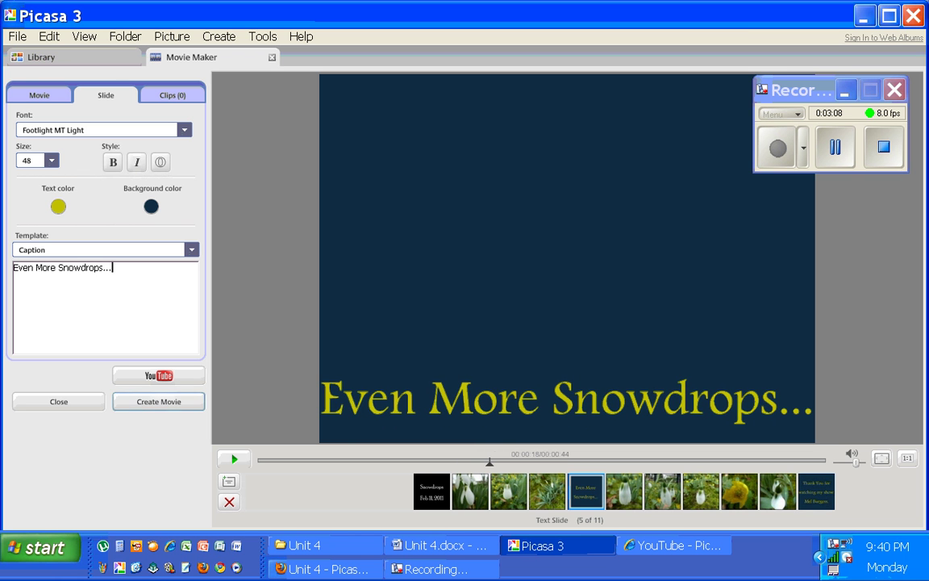
left_click(51, 161)
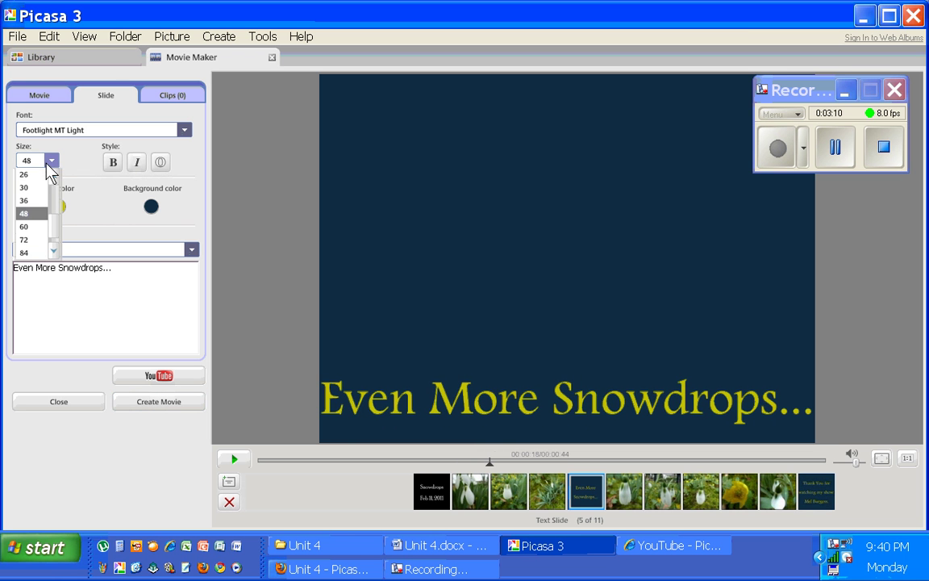
left_click(40, 205)
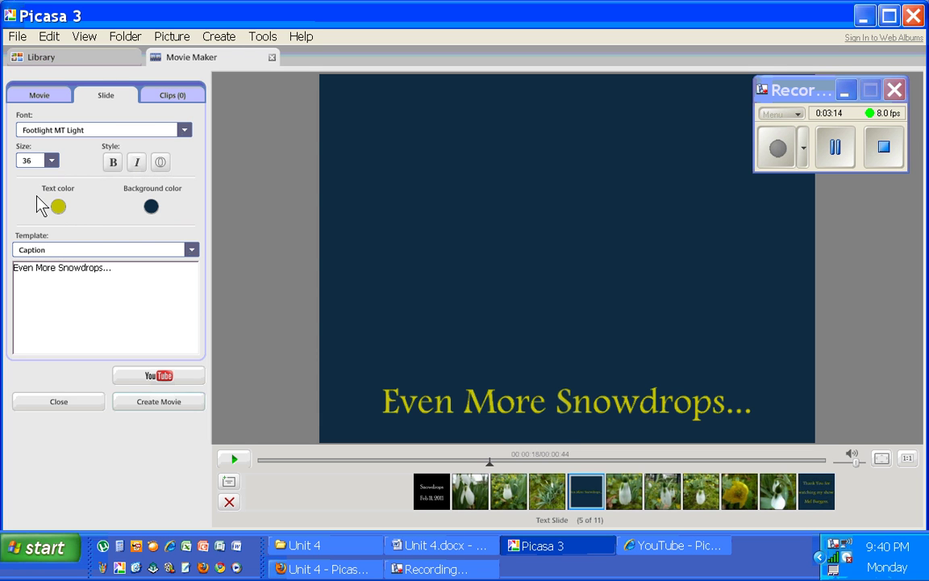
left_click(181, 313)
Switch the opening 'Snowdrops' title slide's background colour from black to navy.
left_click(433, 502)
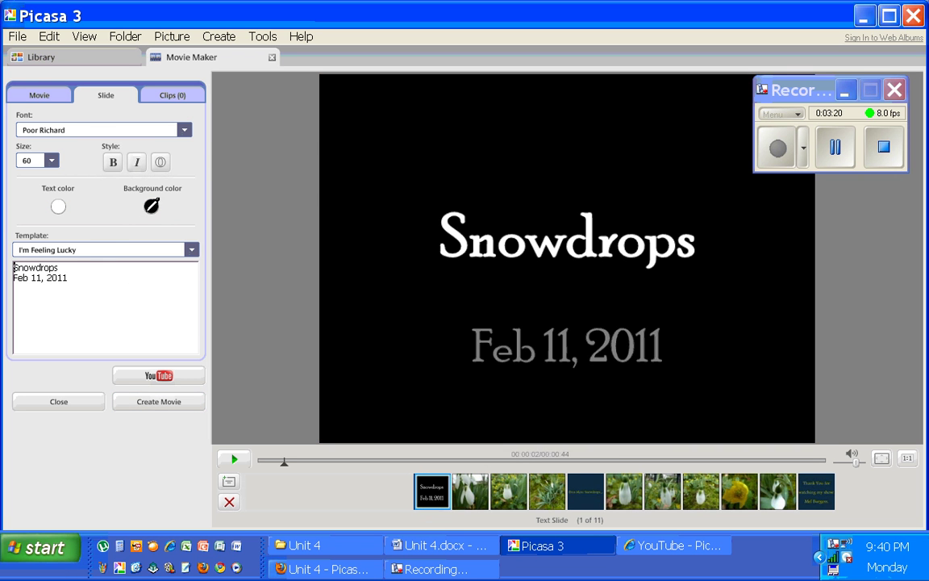
left_click(152, 205)
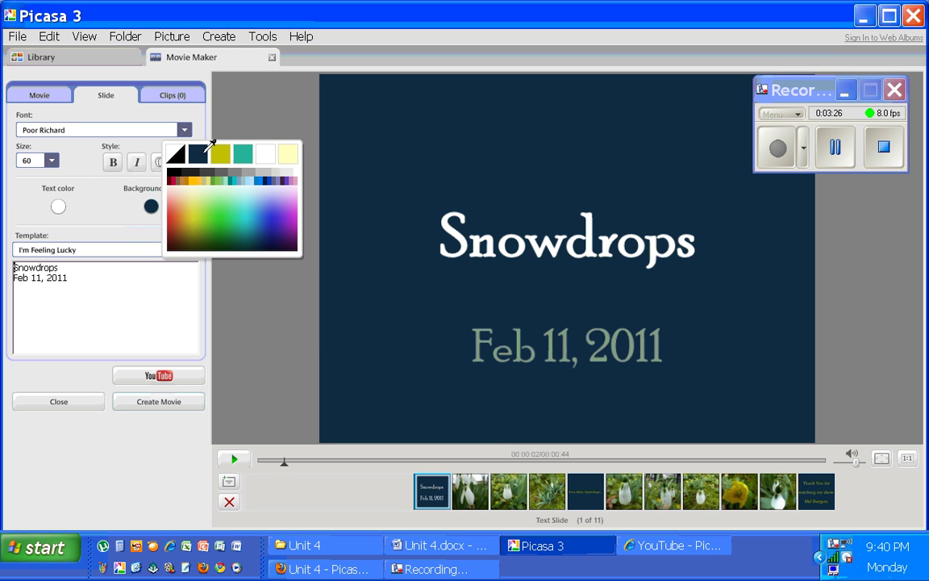
left_click(199, 152)
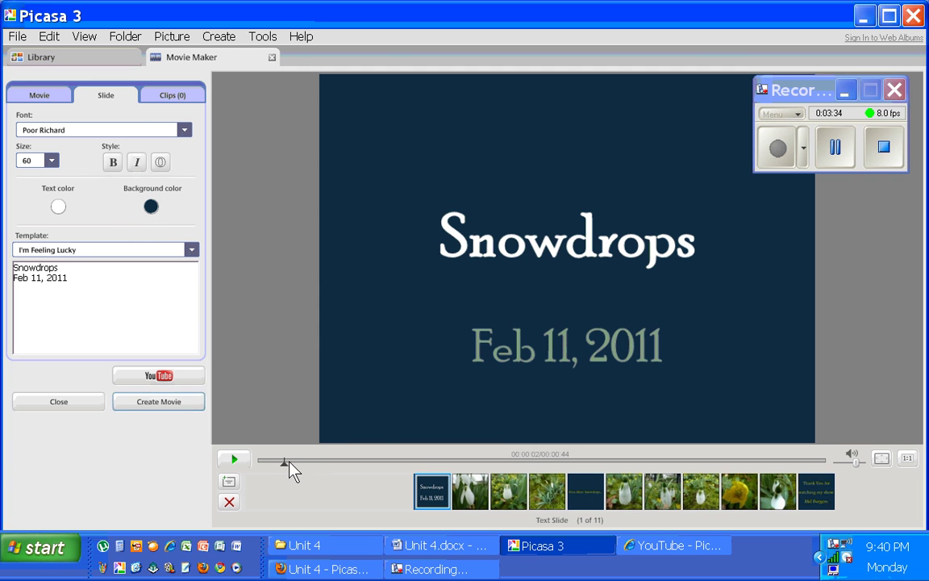
Rewind the preview to 0:00 and play the 11-slide movie from the start.
left_click_drag(284, 463, 258, 464)
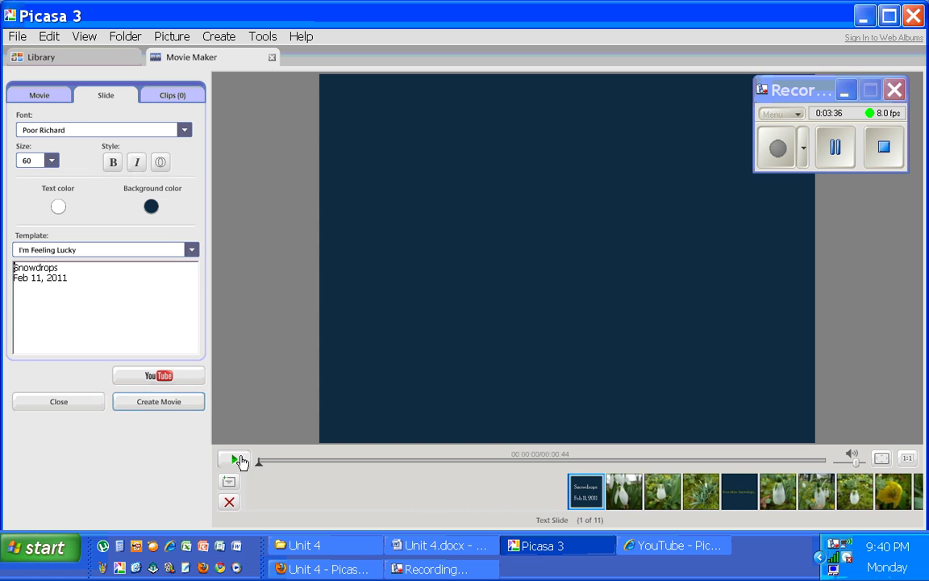
left_click(236, 460)
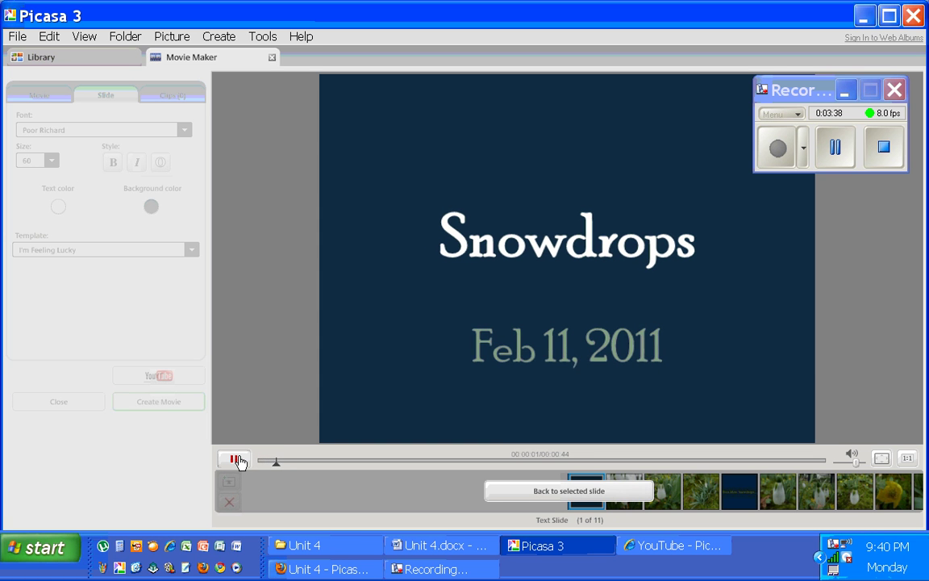